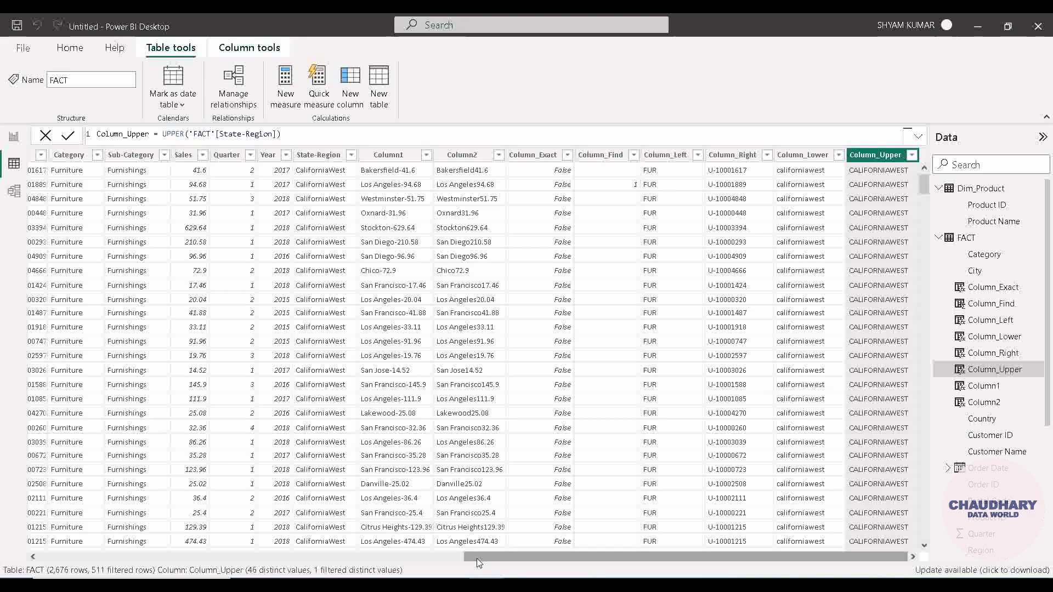
- Scroll the FACT table fully left to show Row ID, Order ID and Order Date
left_click_drag(476, 558, 291, 558)
left_click_drag(156, 509, 30, 485)
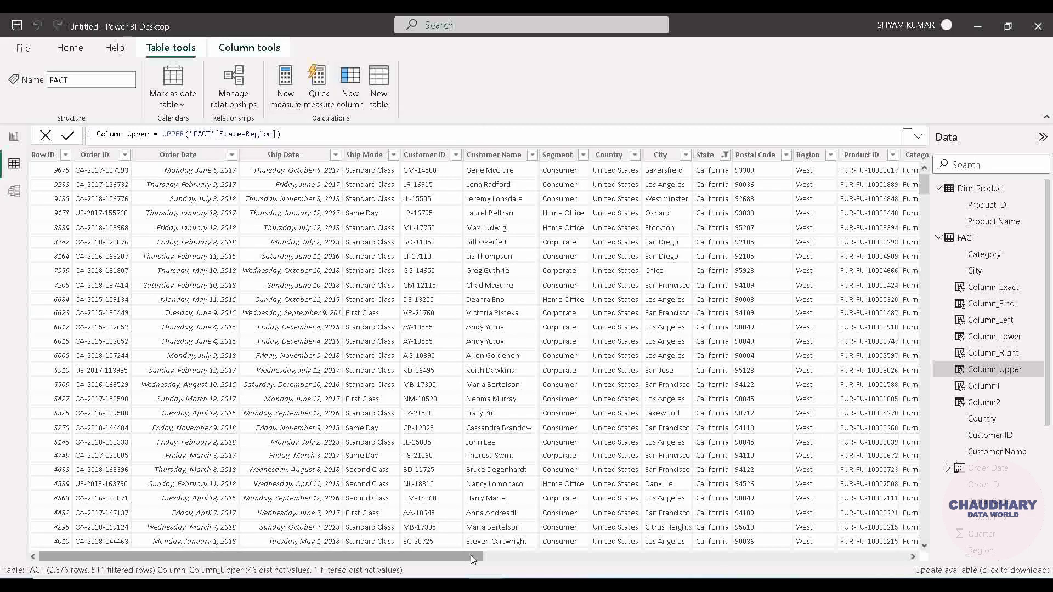
- Return to the calculated columns and write Column_Len = LEN('FACT'[Column_Upper]) as the new column formula
left_click_drag(470, 555, 482, 555)
left_click(599, 556)
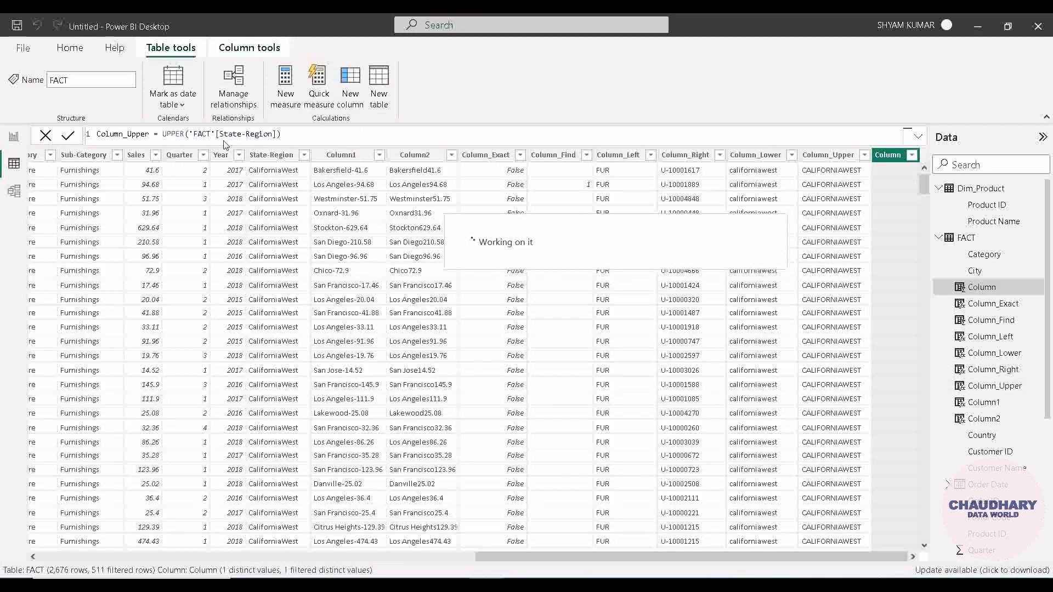
left_click(135, 135)
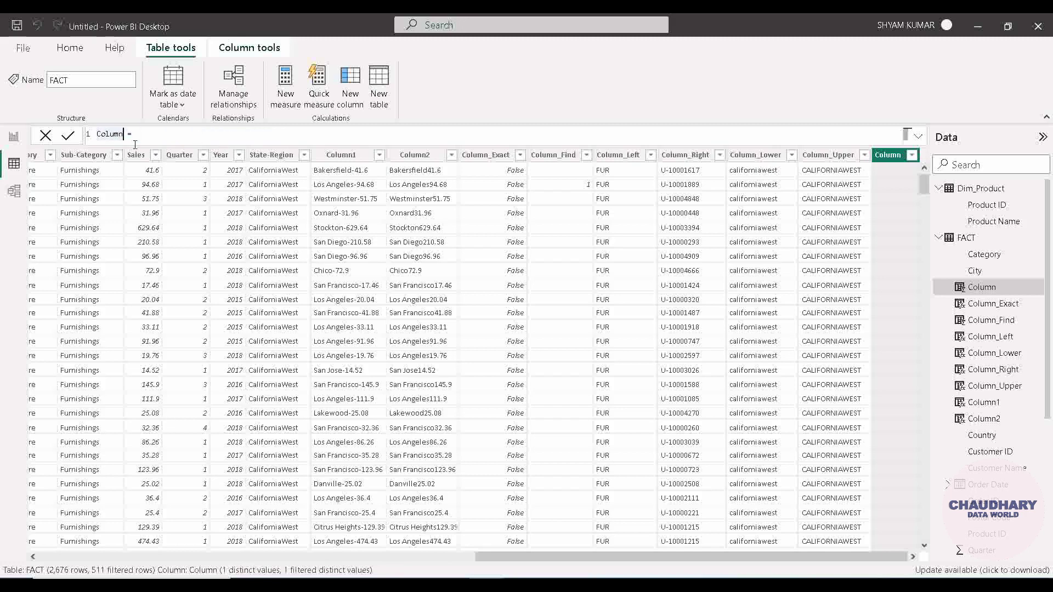
type("_Len = LEN")
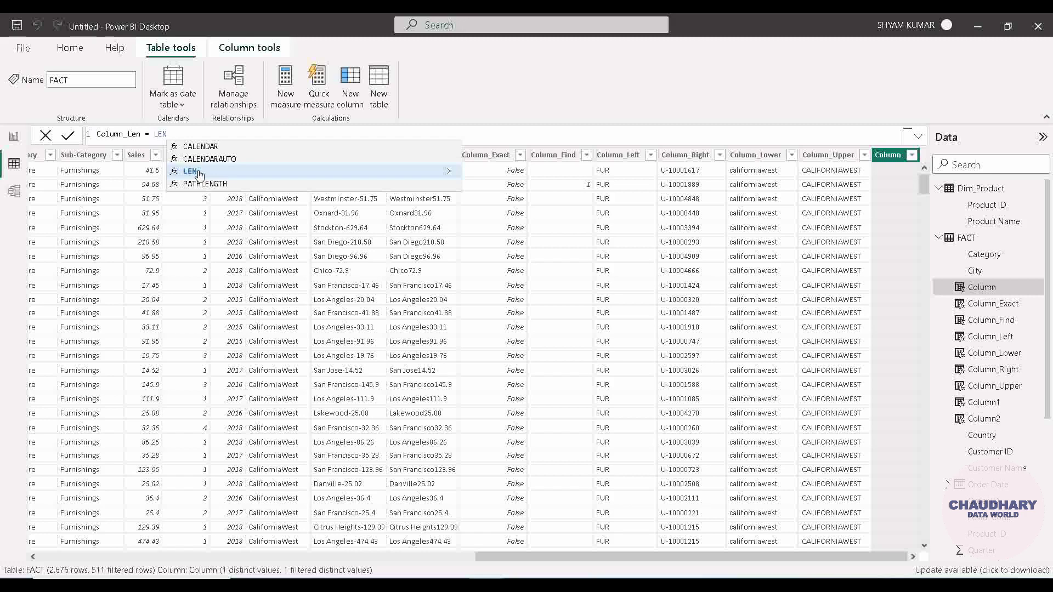
left_click(199, 175)
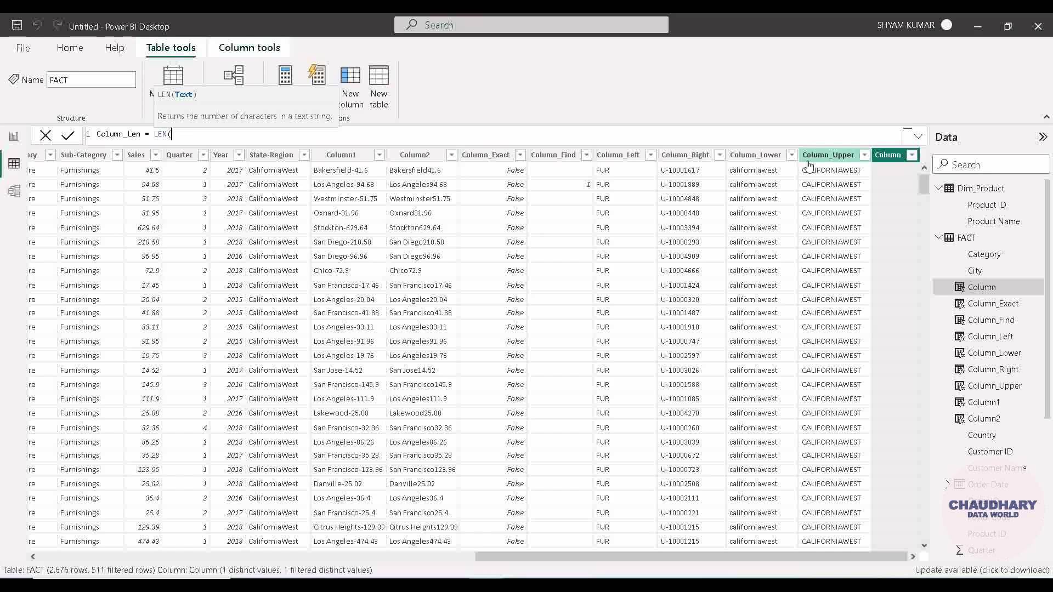
type("C")
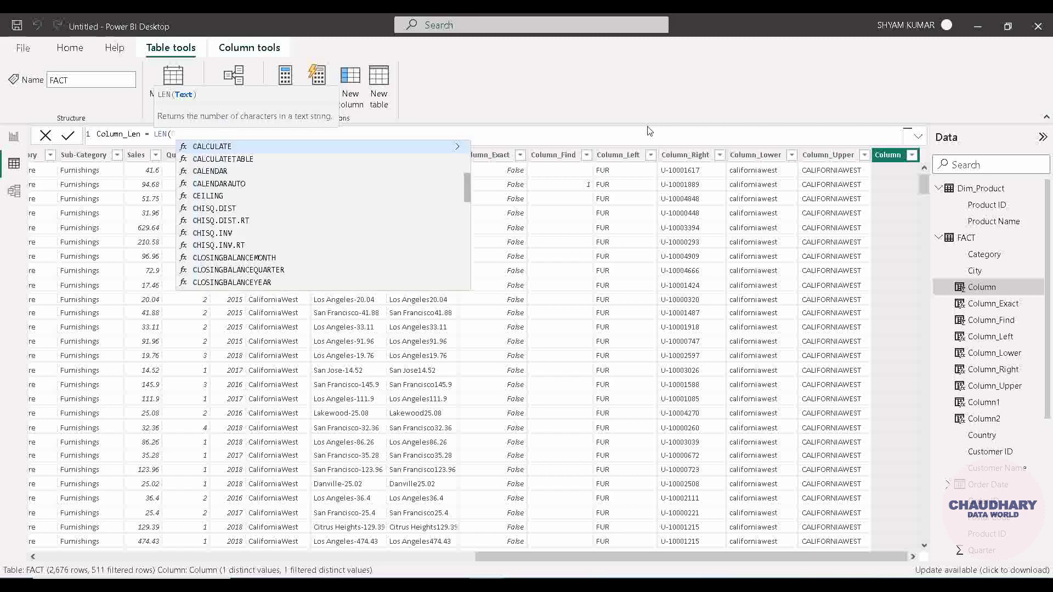
type("ol")
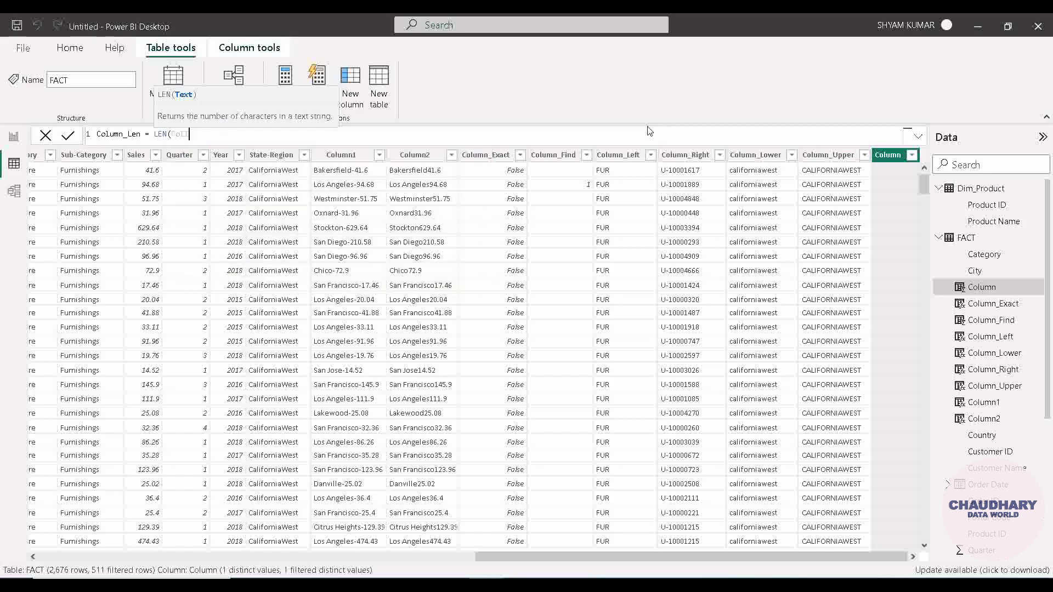
type("um")
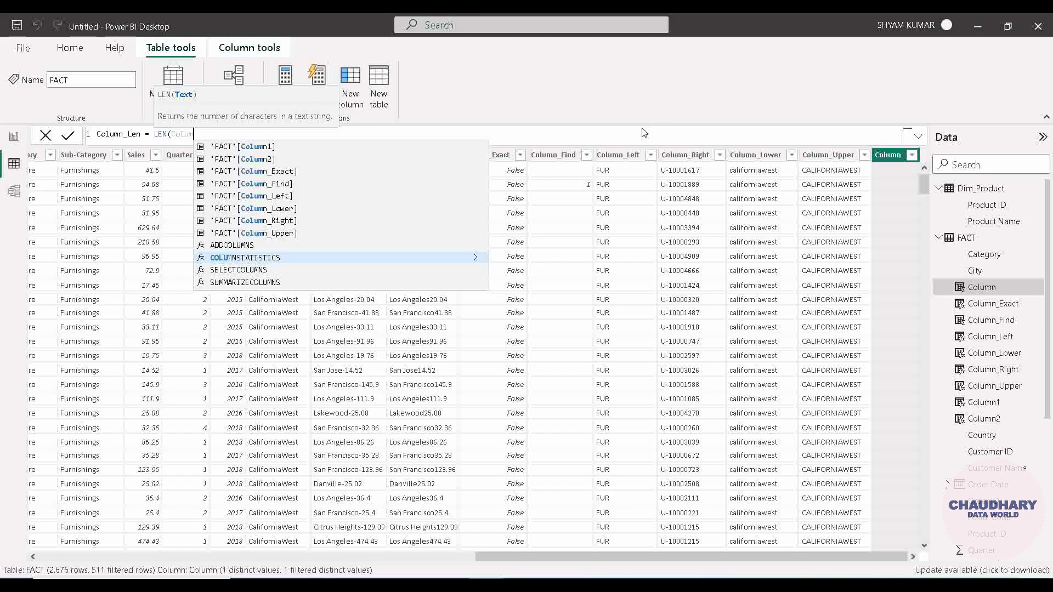
left_click(289, 236)
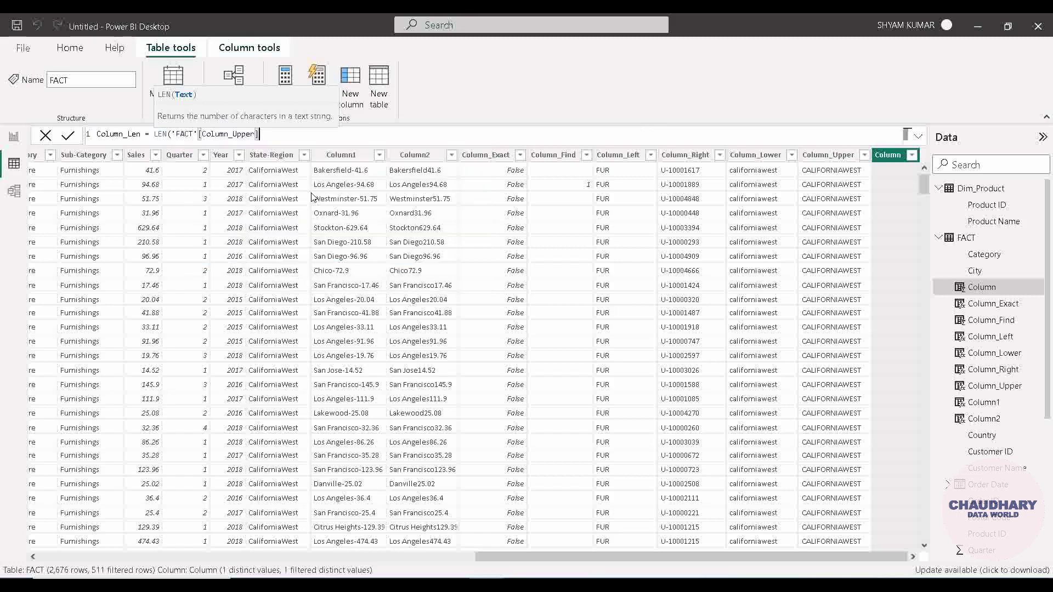
type(")")
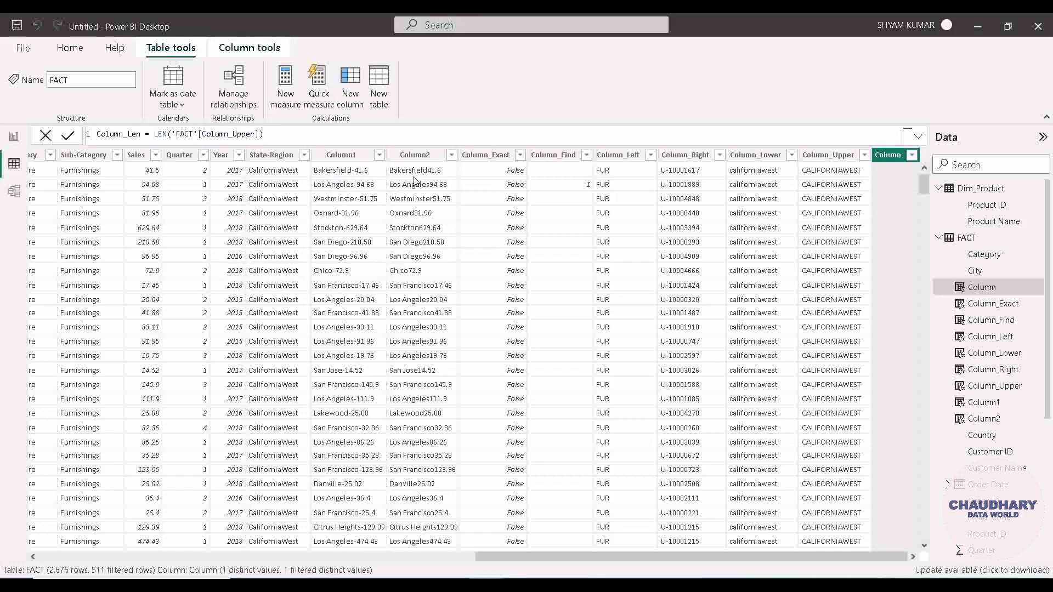
- Commit the Column_Len formula and scroll through its results of 14 per row
key("Return")
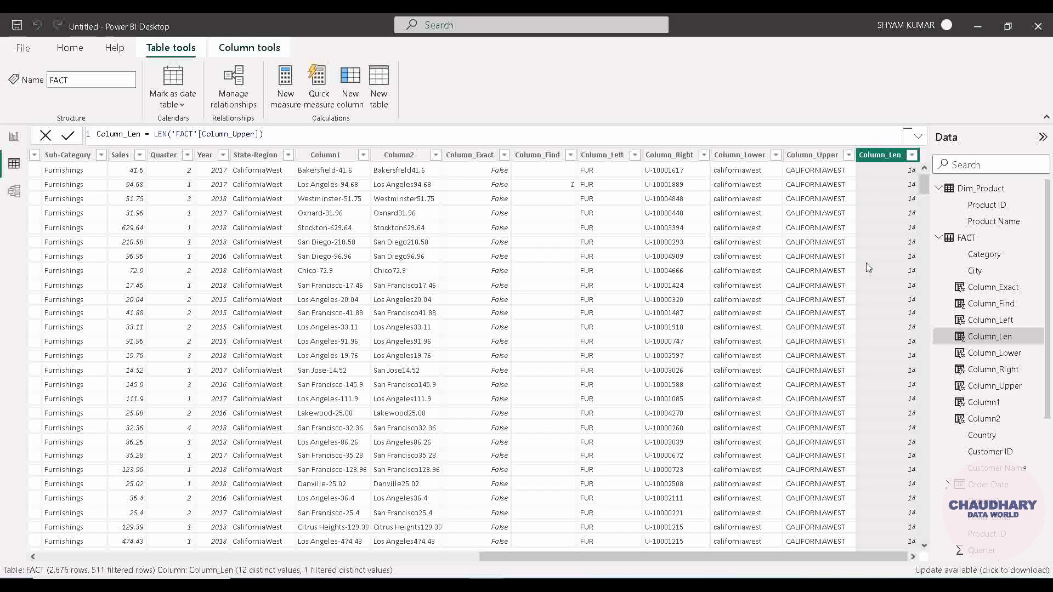
scroll(876, 301, "down", 10)
scroll(877, 301, "up", 10)
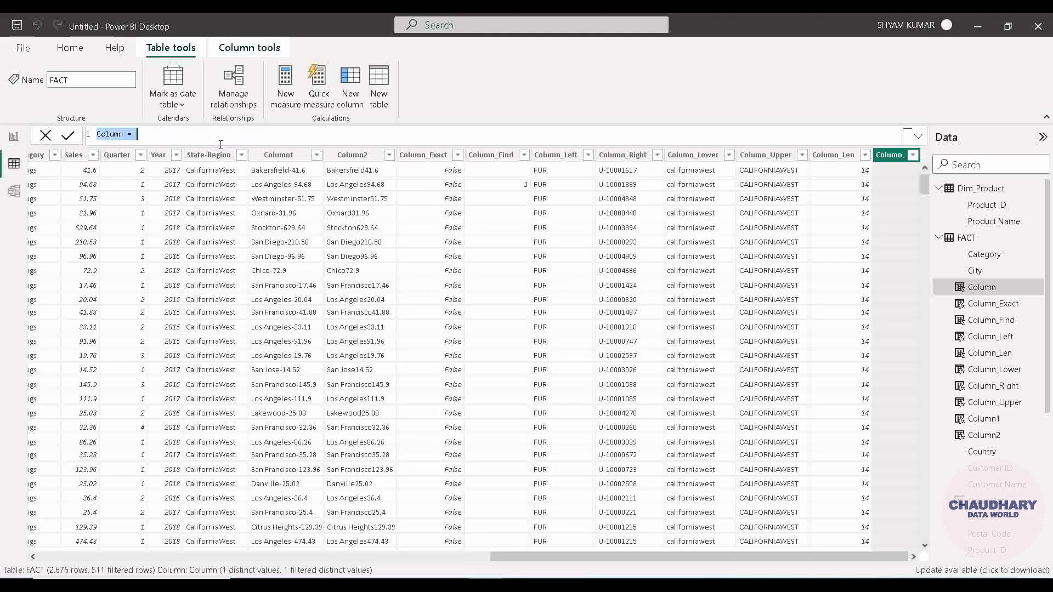
- Start the formula Column_Trim = TRIM( and launch a blank Notepad window
left_click(124, 136)
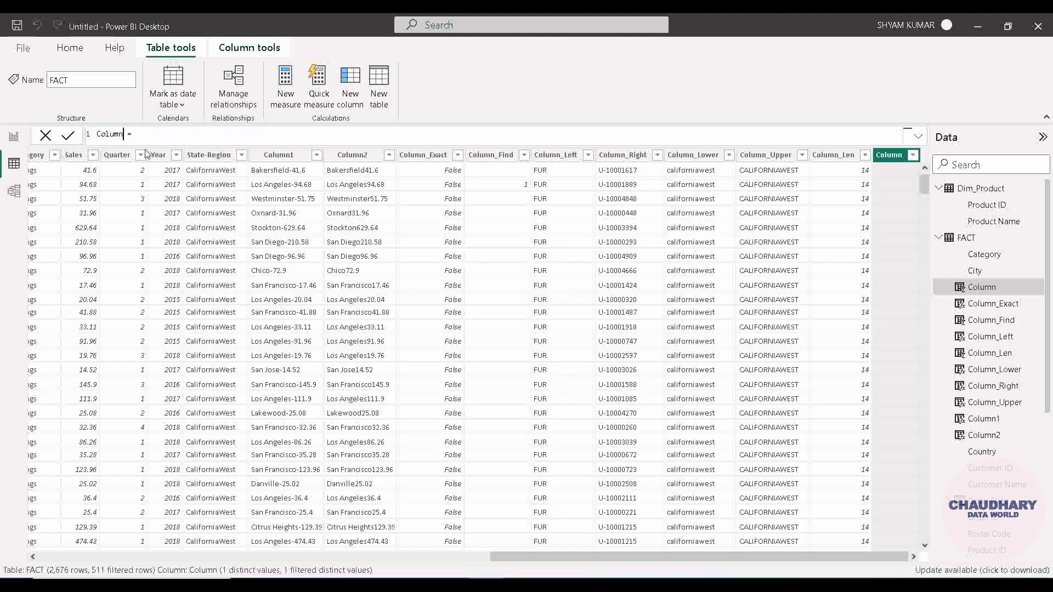
type("_Trim")
left_click(256, 133)
type("TRI")
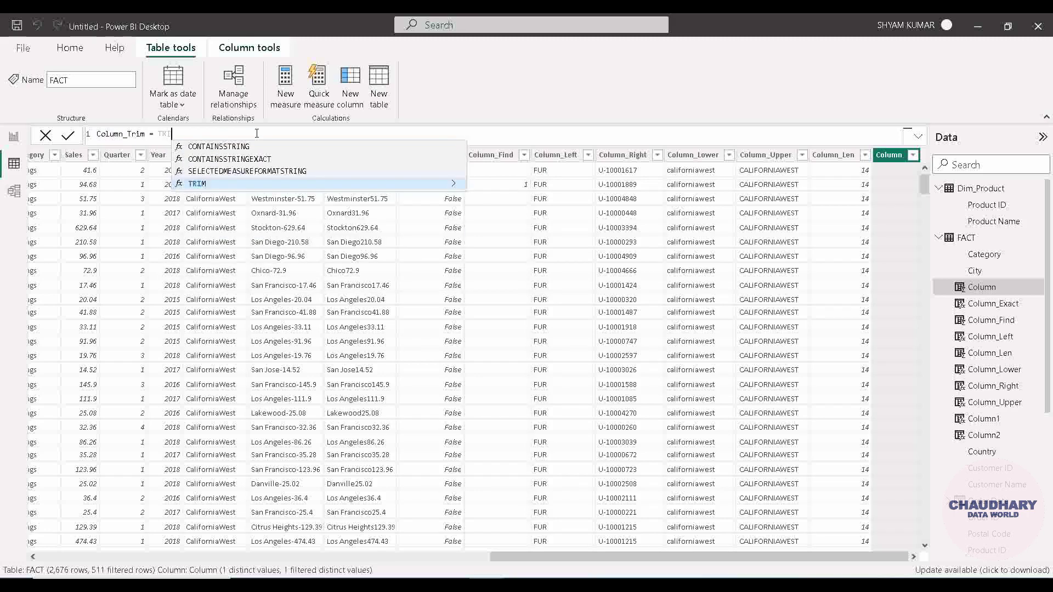
left_click(262, 184)
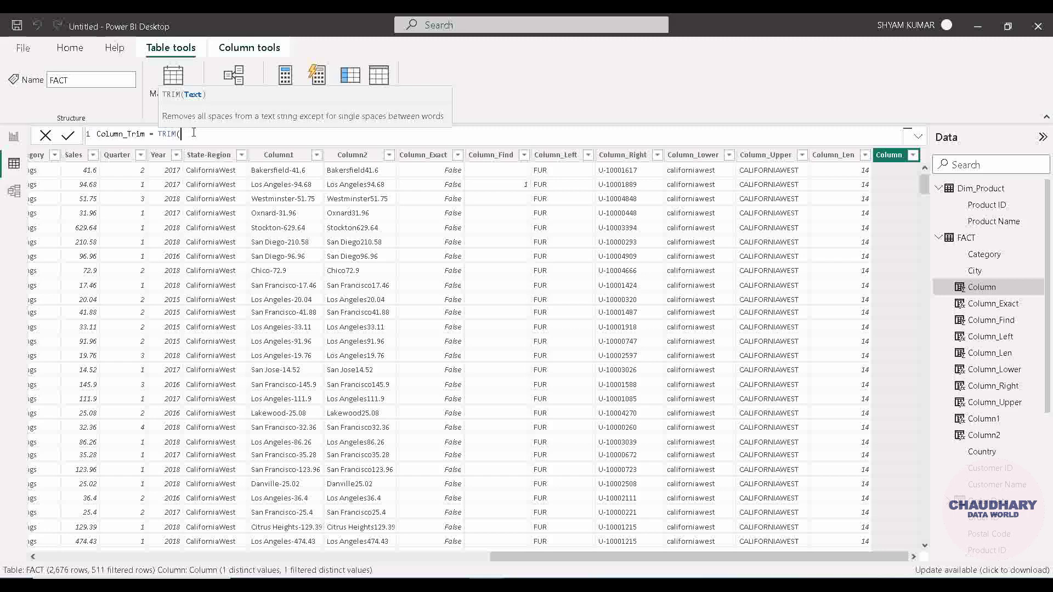
key("super+r")
key("Return")
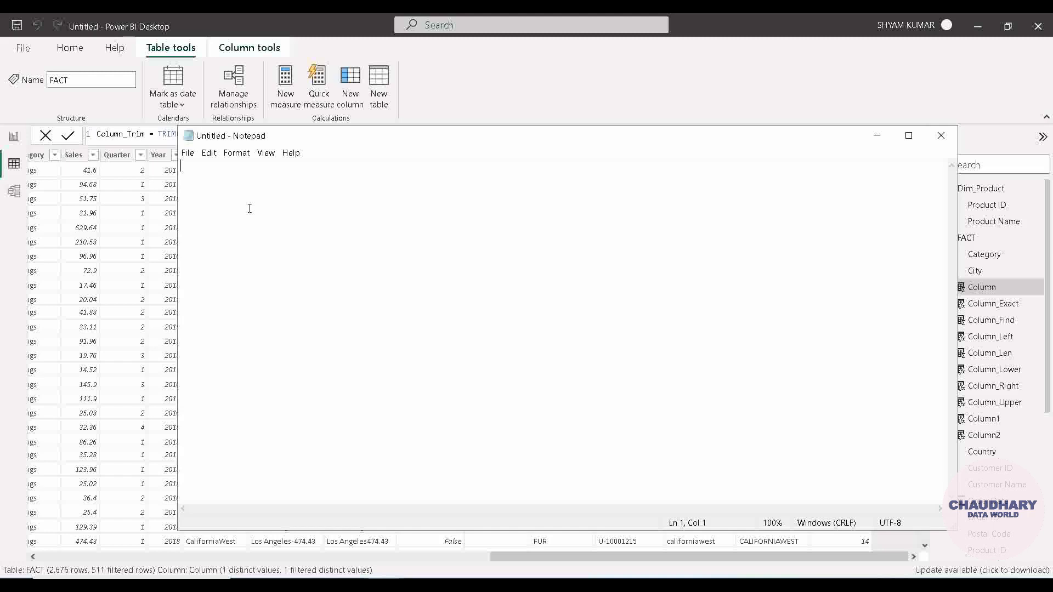
- Finish the first TRIM example line in Notepad with its "Text" result
type("Text")
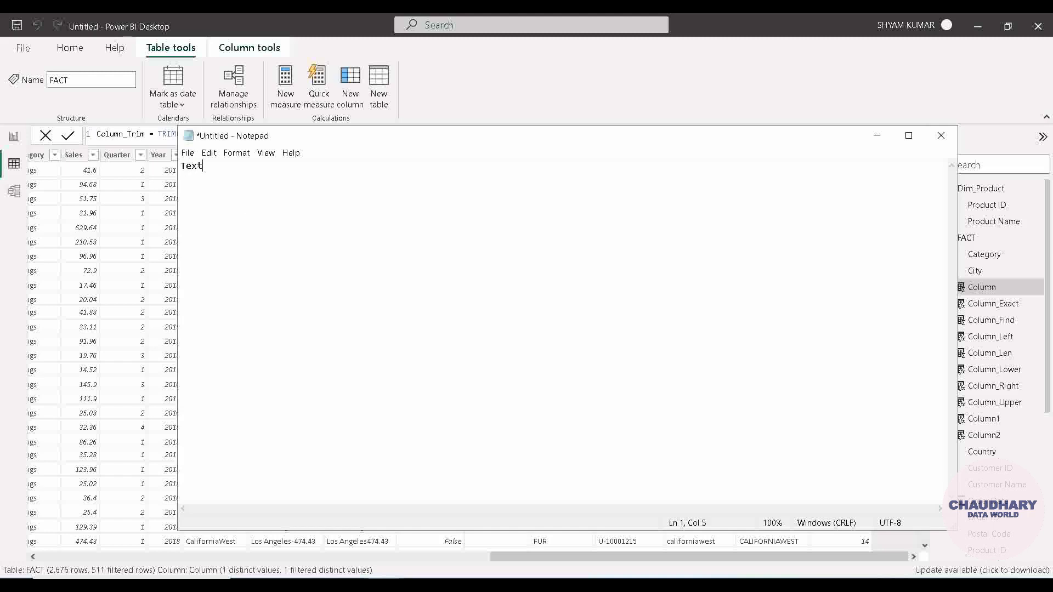
type("\"")
type("\"")
left_click(283, 174)
left_click_drag(232, 174, 173, 167)
left_click(217, 177)
type("--> Text\"\"")
key("BackSpace")
type("\"")
- Add the second and third examples, the third reading " Text" --> "Text"
key("Return")
type("\"\"")
key("Left")
type("Text   --> \"\"Text")
key("Return")
type("\"\"")
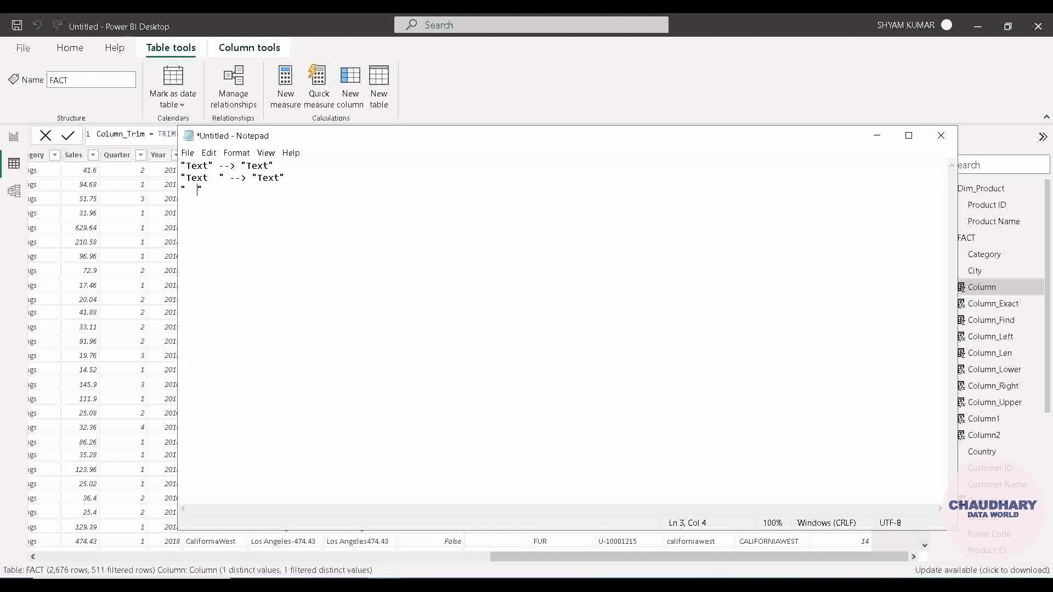
type("Text")
key("End")
type("--> \"\"")
key("Left")
type("Text")
key("Right")
- Back in Power BI, commit Column_Trim = TRIM(" example ") so every row shows example
left_click(878, 137)
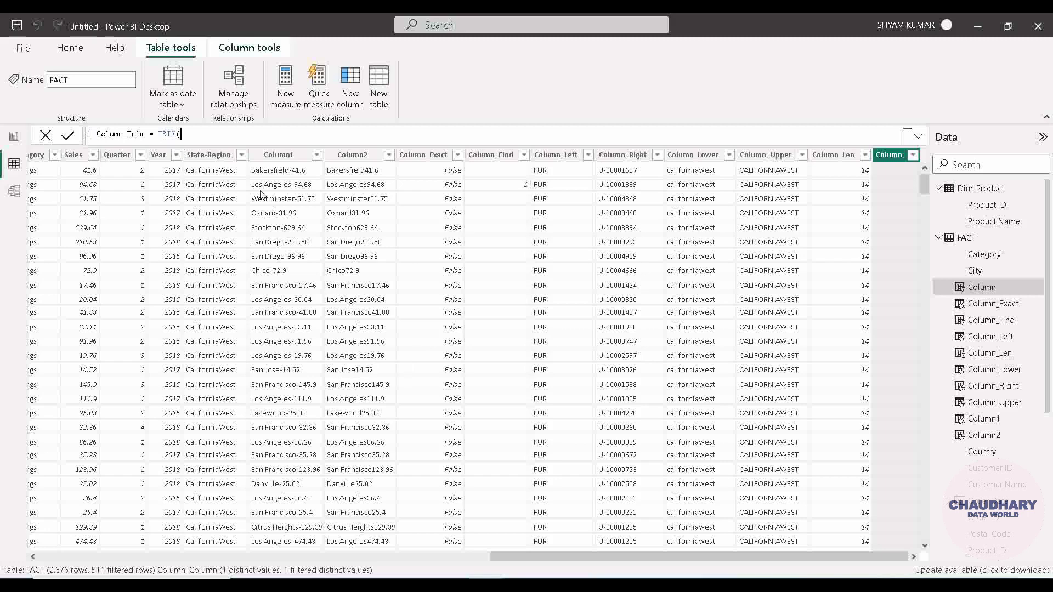
type("\"\"")
type("example ")
type(" )")
key("Return")
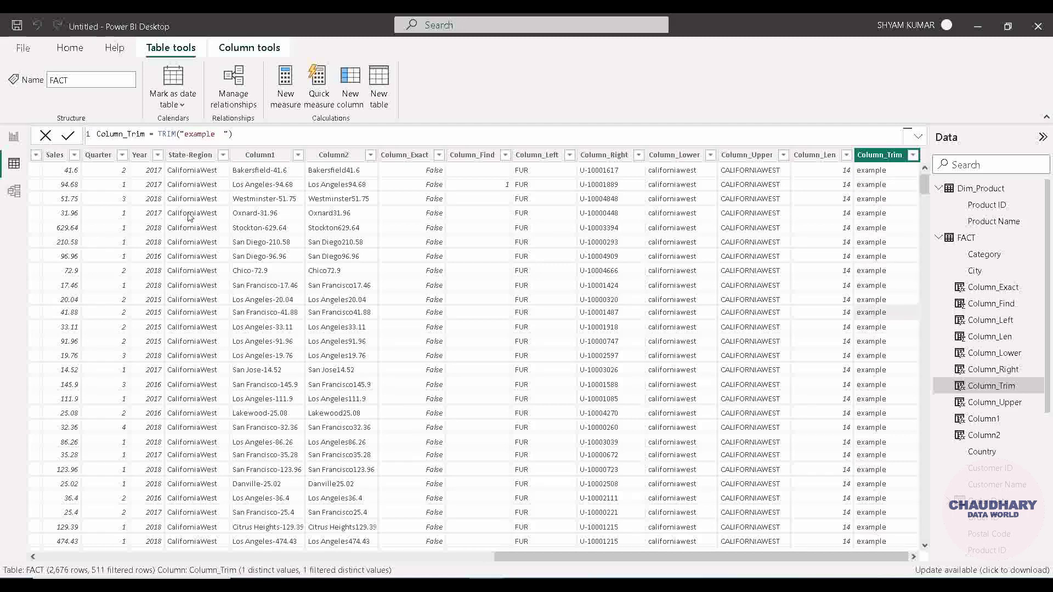
left_click(186, 136)
left_click(67, 136)
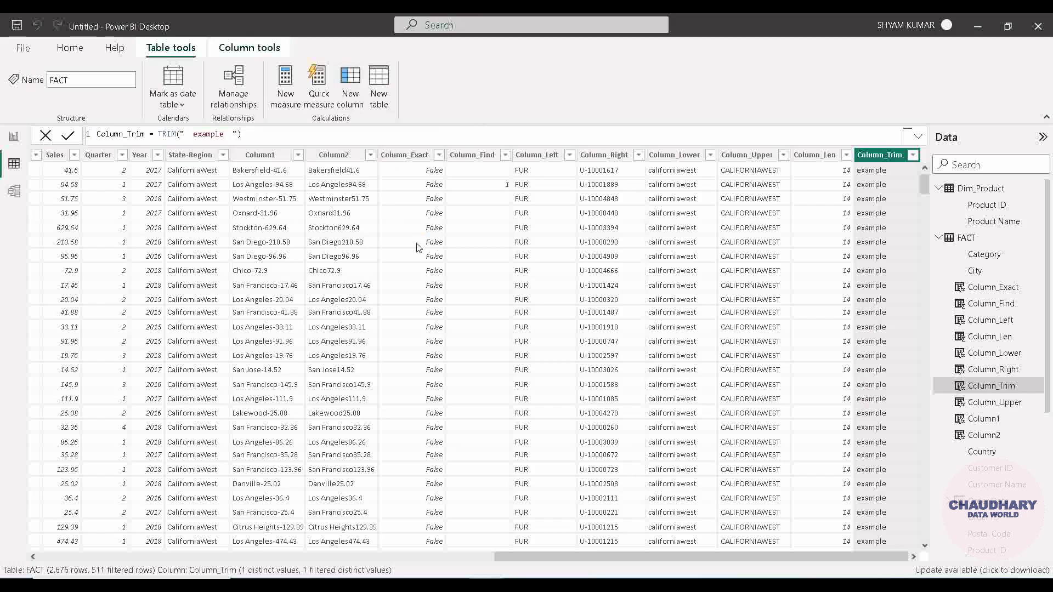
- Write the new column formula Column_Mid = MID('FACT'[Column_Trim],1,3)
key("Return")
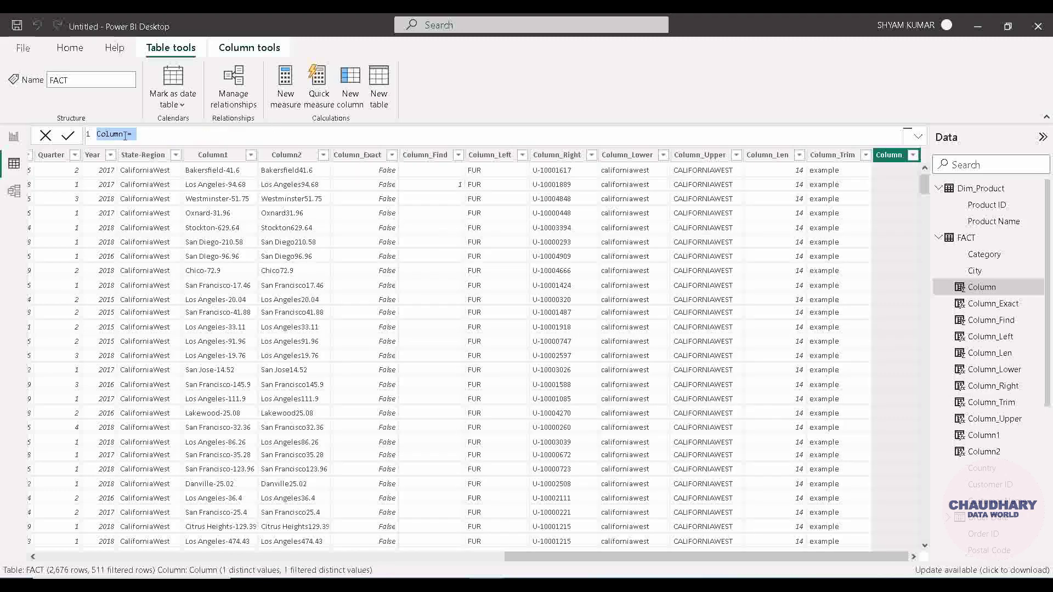
type("_Mid = ")
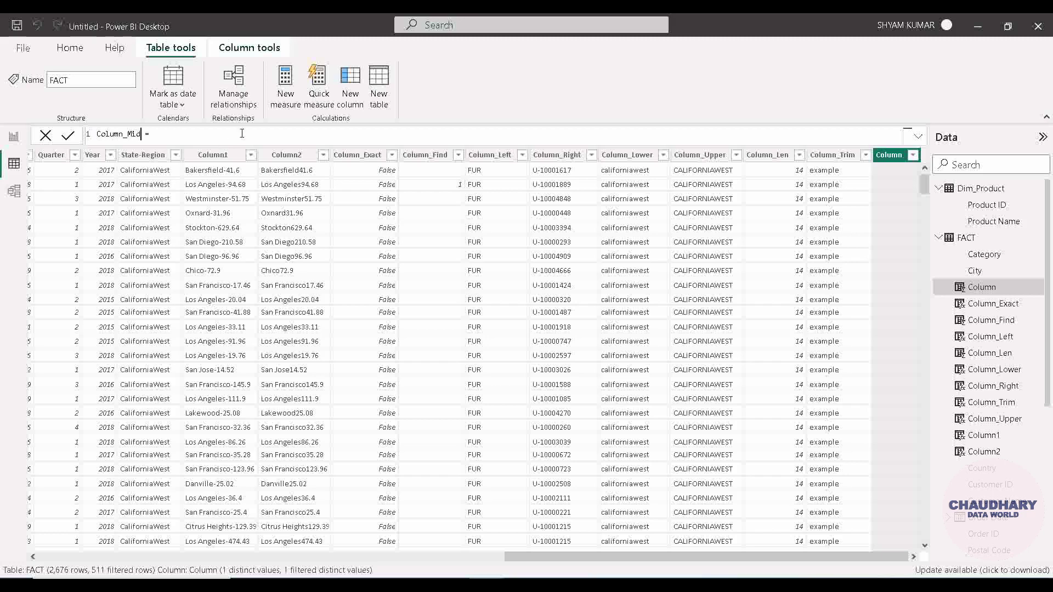
type("MID")
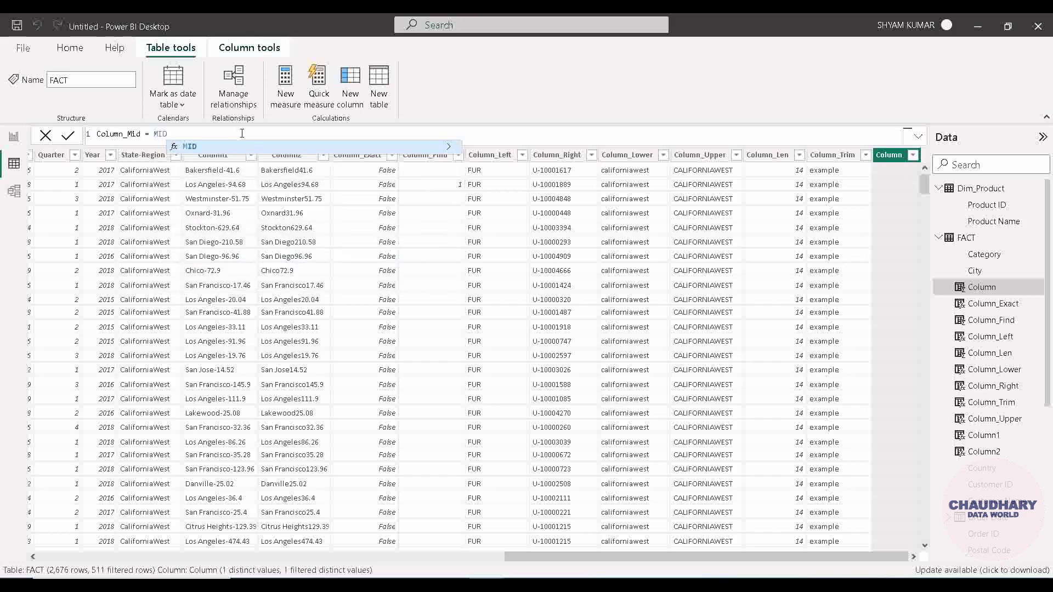
left_click(248, 147)
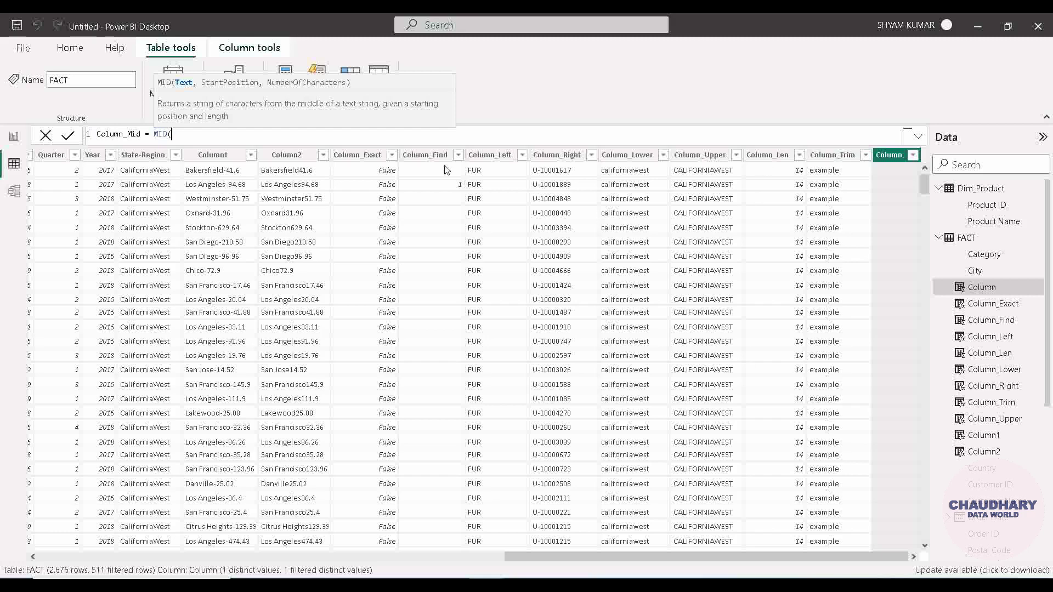
type("Col")
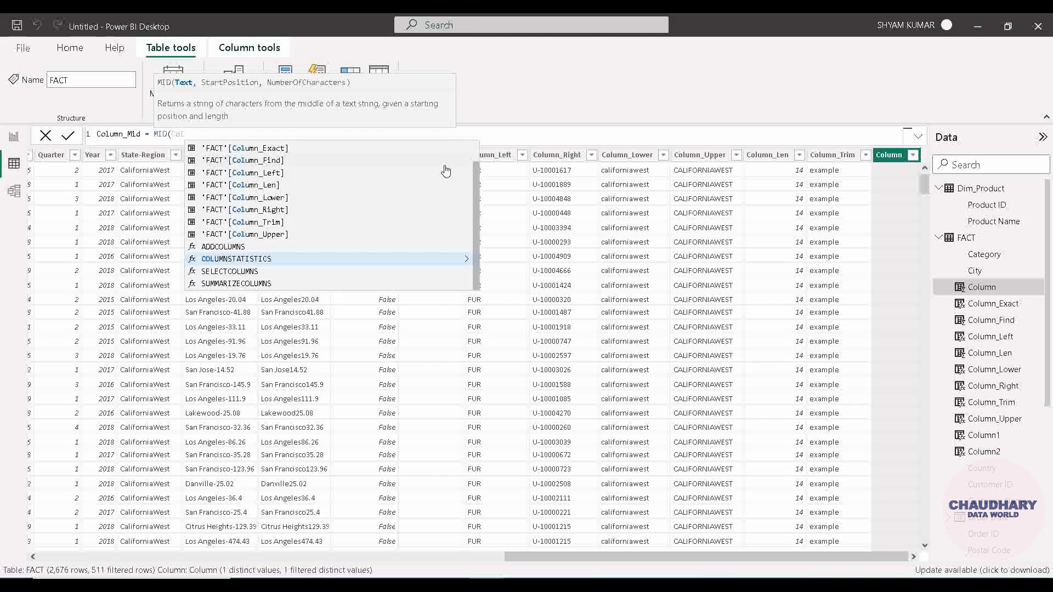
key("BackSpace")
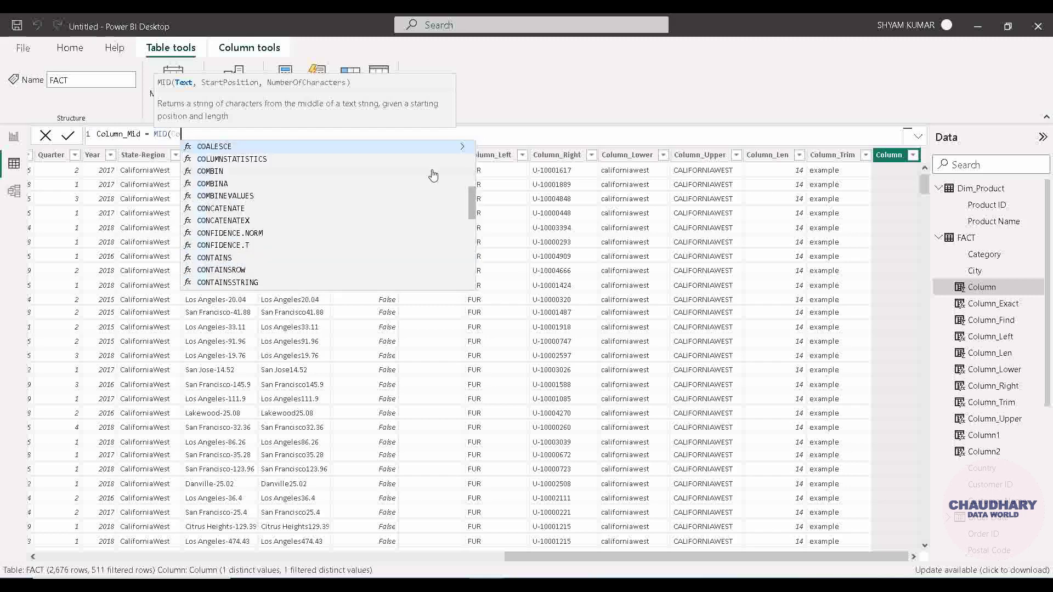
type("lum")
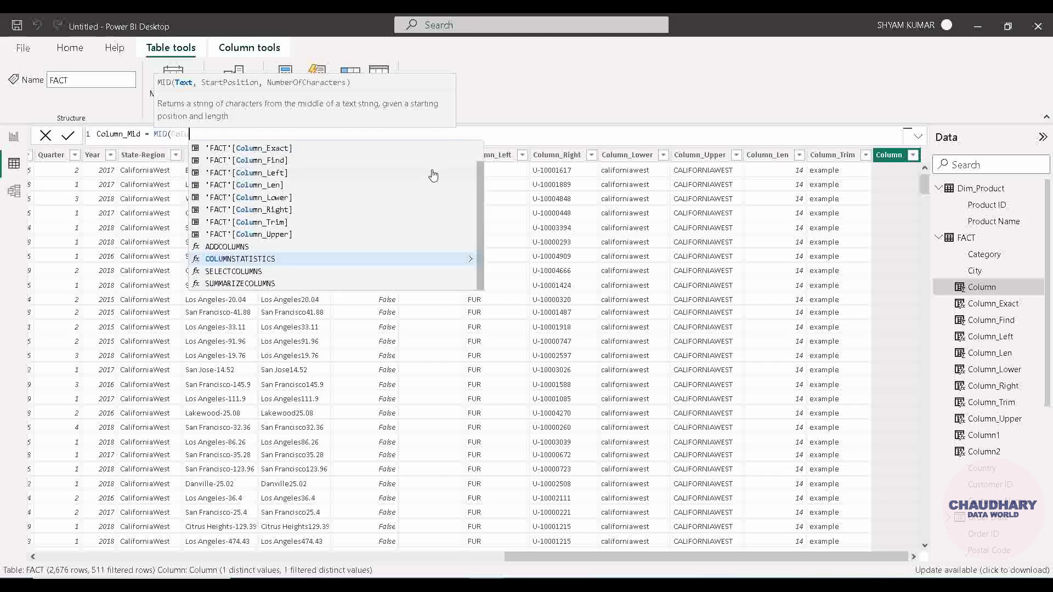
left_click(283, 223)
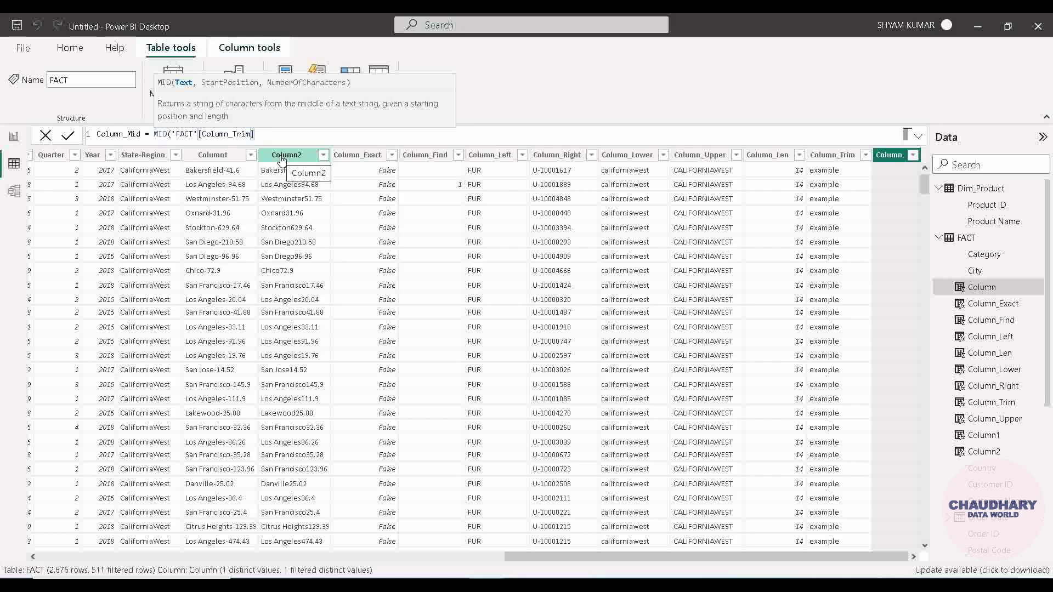
type(",")
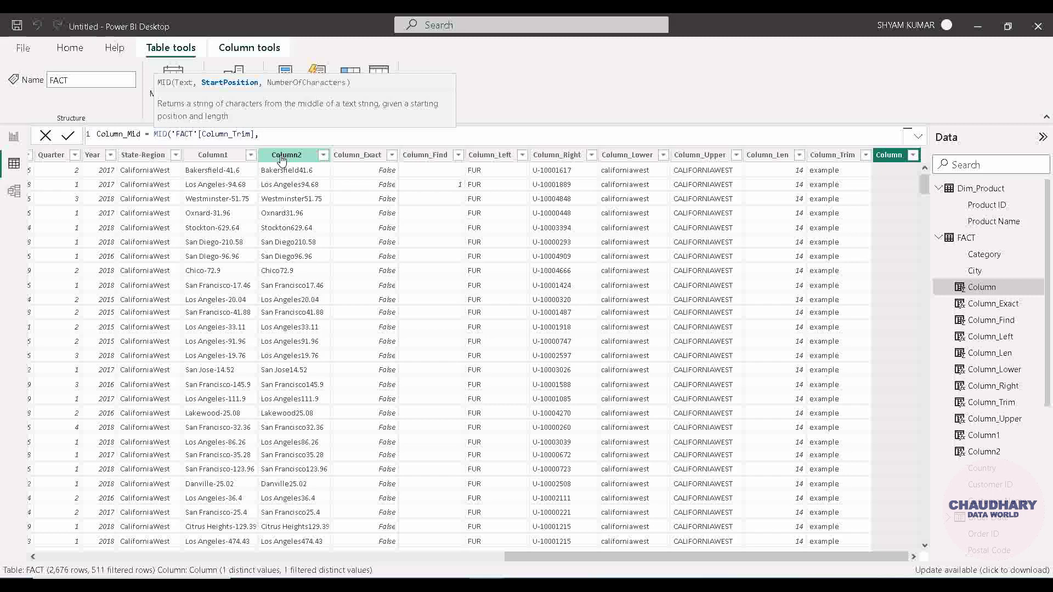
type("1,")
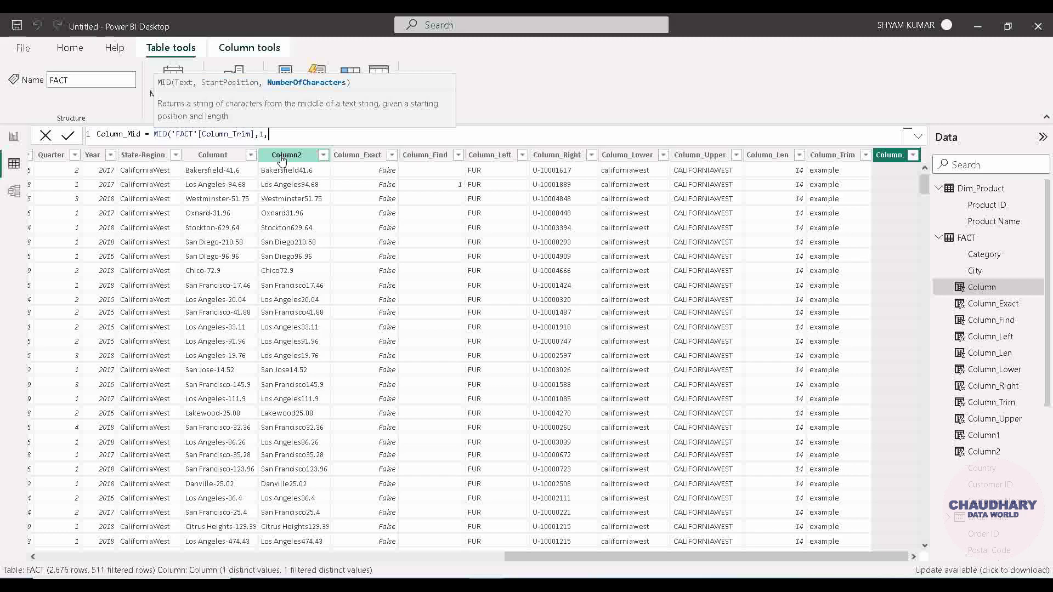
type("3)")
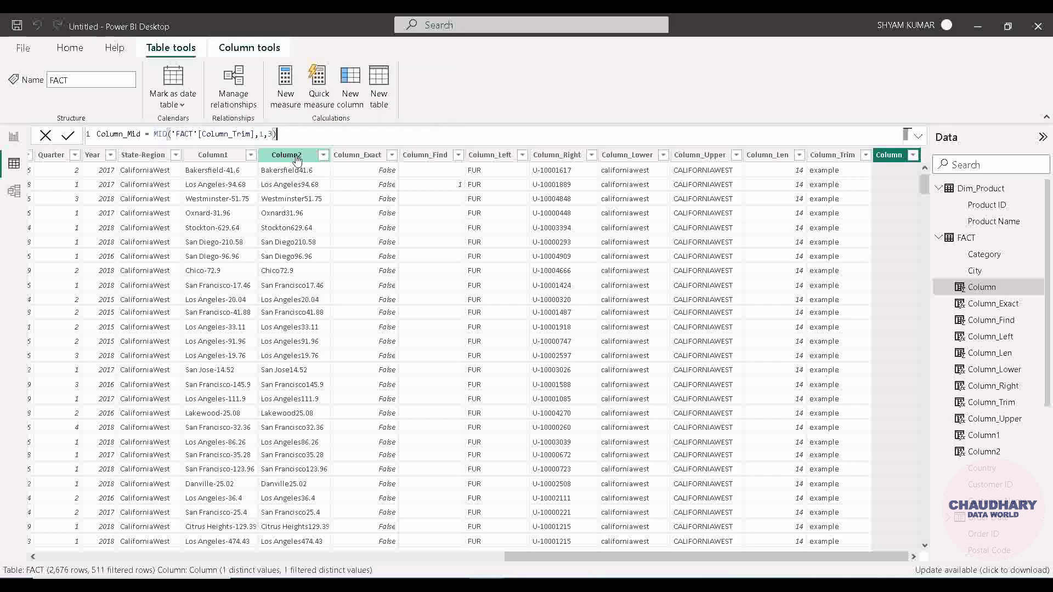
- Commit Column_Mid so rows show exa, then change its start position from 1 to 2
left_click(67, 135)
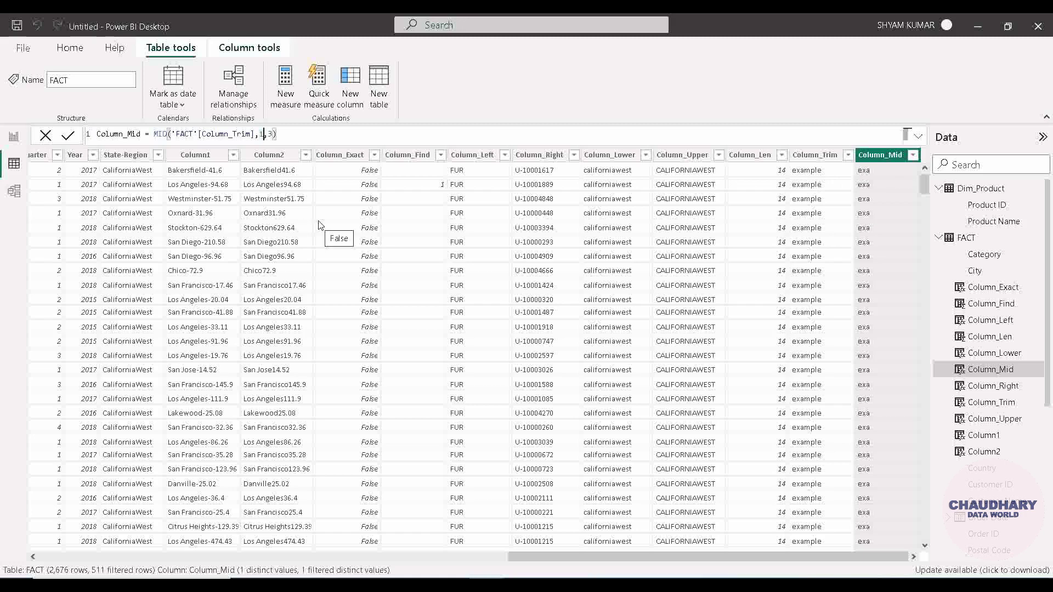
key("BackSpace")
type("2")
- Commit the edited formula MID('FACT'[Column_Trim],2,3)
left_click(275, 136)
key("Return")
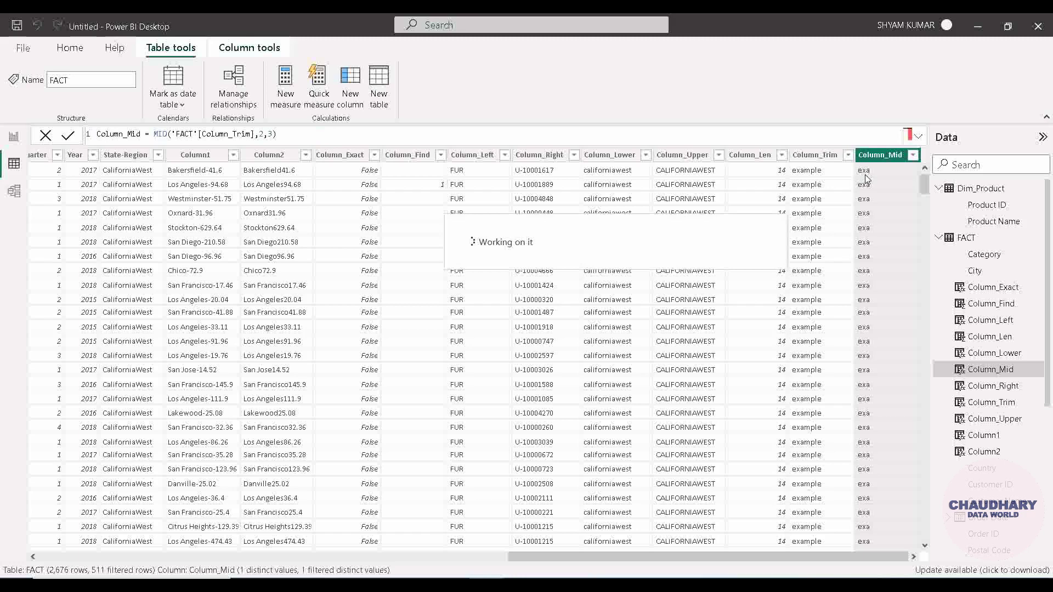